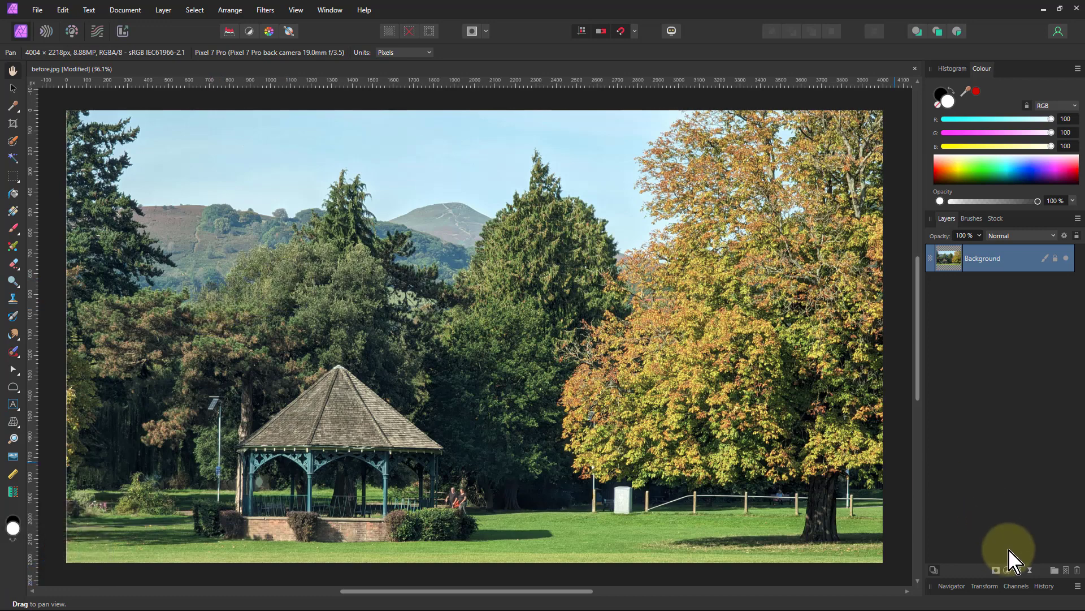
# - Add an empty Pixel layer above Background and pick the soft white Paint Brush
pyautogui.click(1067, 571)
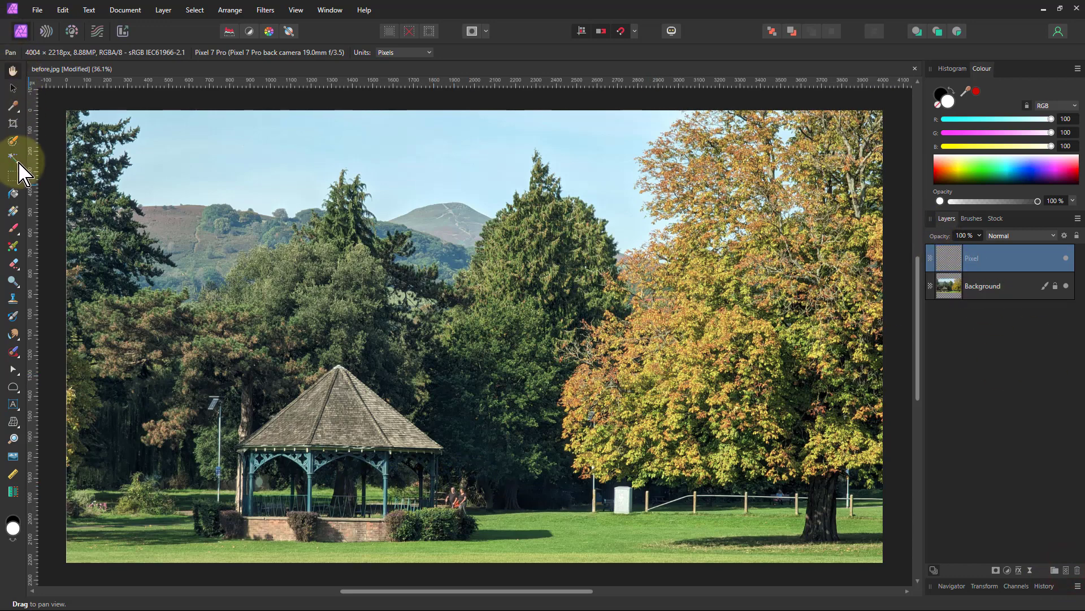
pyautogui.click(13, 229)
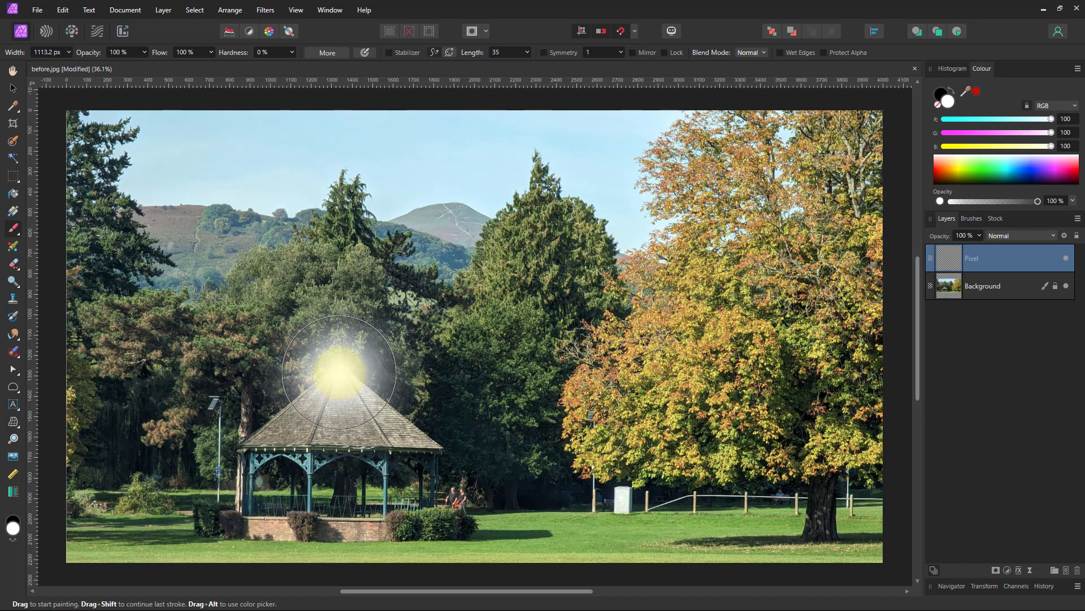
# - Paint a soft white patch over the gazebo and grass, checking it with Background hidden
pyautogui.click(285, 148)
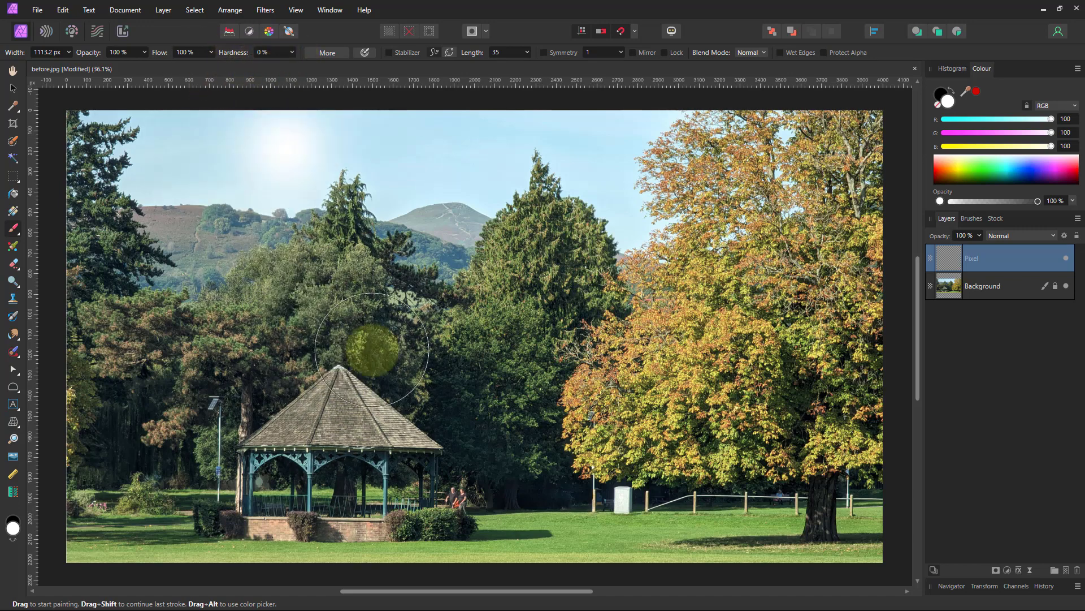
pyautogui.hotkey('ctrl', 'z')
pyautogui.moveTo(351, 369)
pyautogui.mouseDown()
pyautogui.moveTo(484, 496)
pyautogui.moveTo(218, 504)
pyautogui.moveTo(347, 388)
pyautogui.moveTo(354, 456)
pyautogui.moveTo(318, 465)
pyautogui.mouseUp()
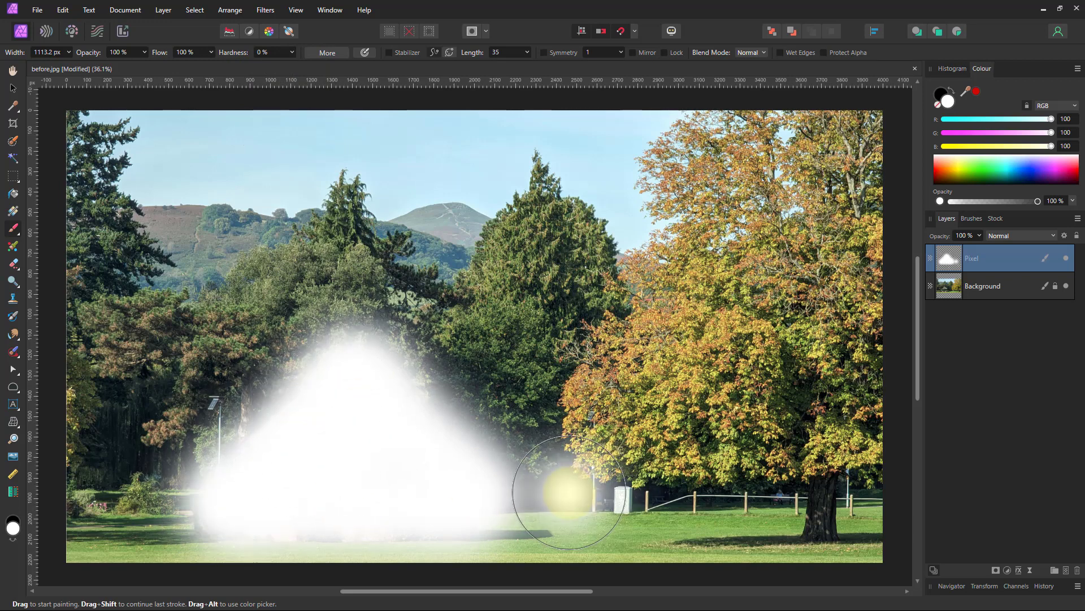
pyautogui.click(1067, 286)
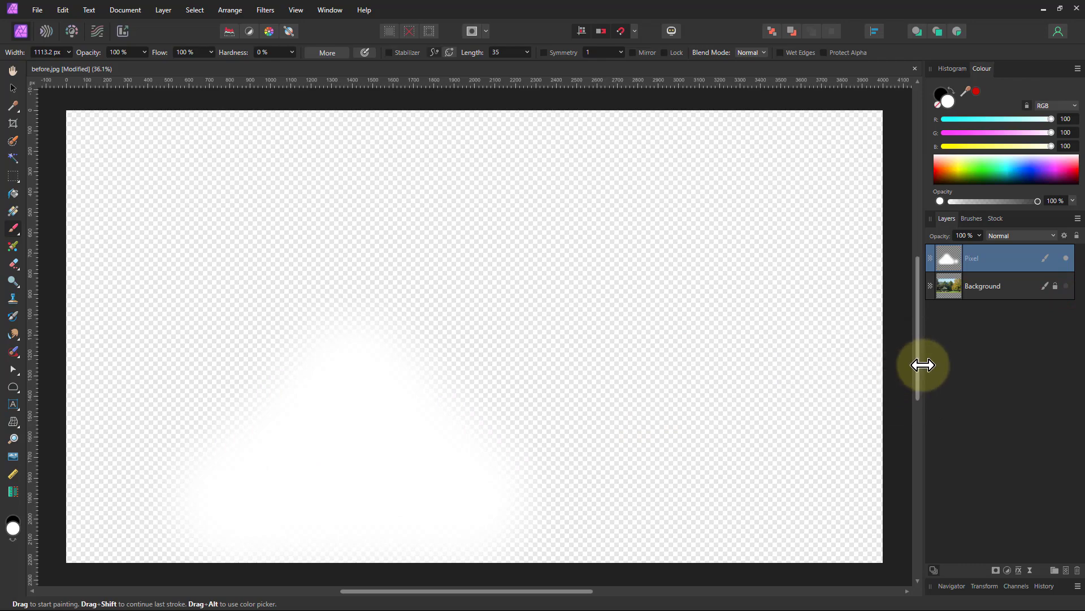
pyautogui.click(1067, 286)
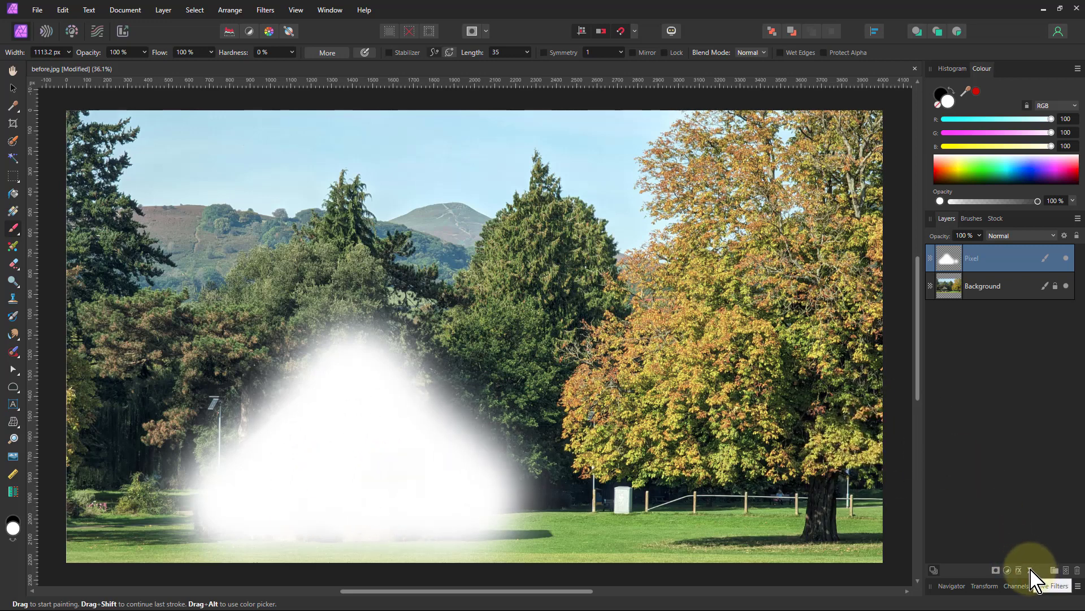
# - Add a Procedural Texture live filter with an equation row driving only the alpha channel
pyautogui.click(1030, 571)
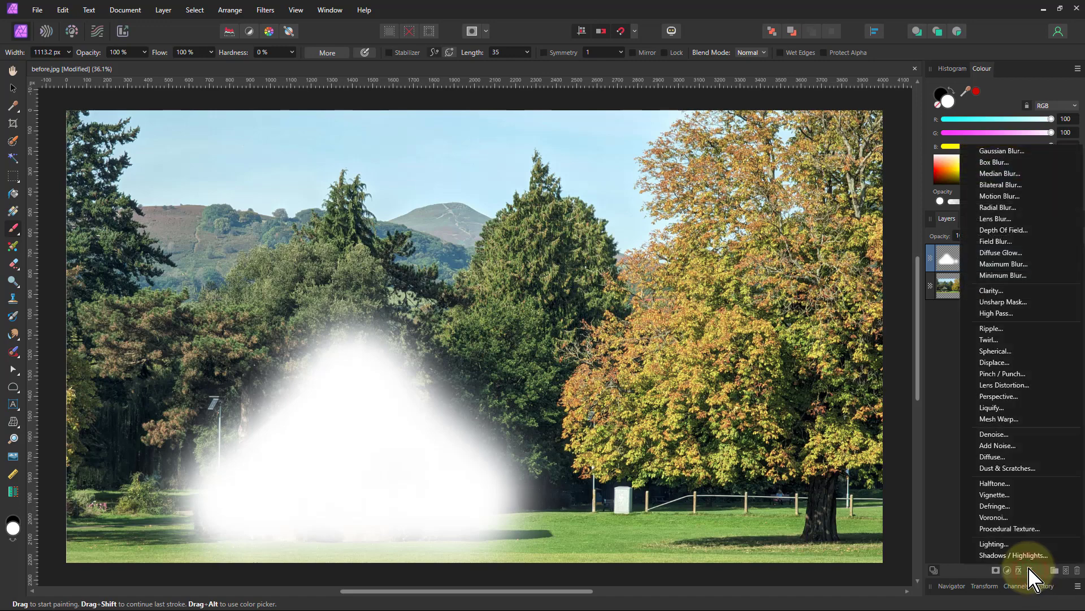
pyautogui.click(1002, 530)
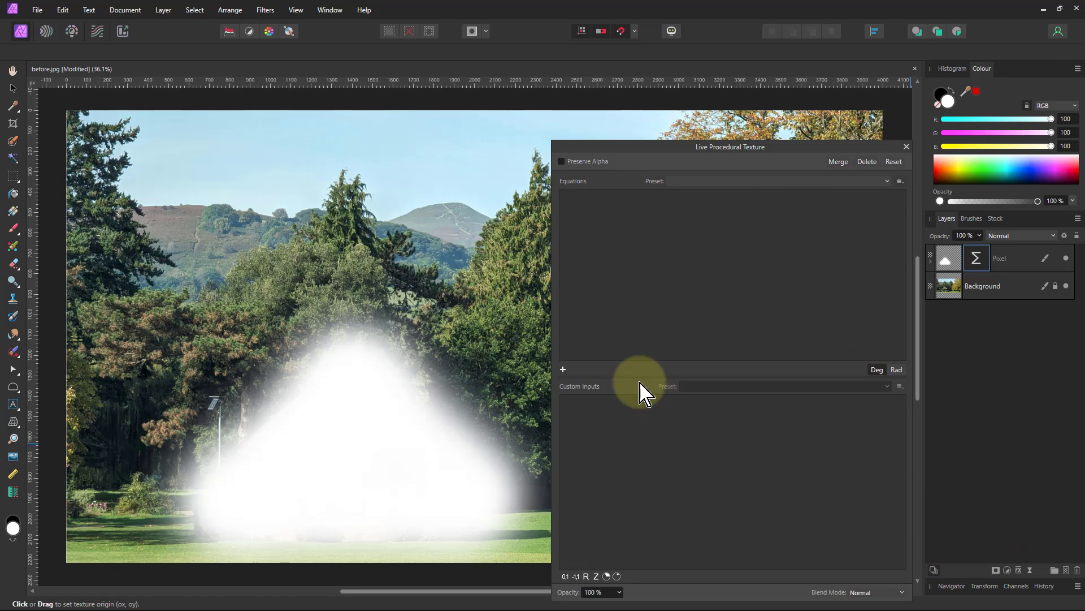
pyautogui.click(563, 370)
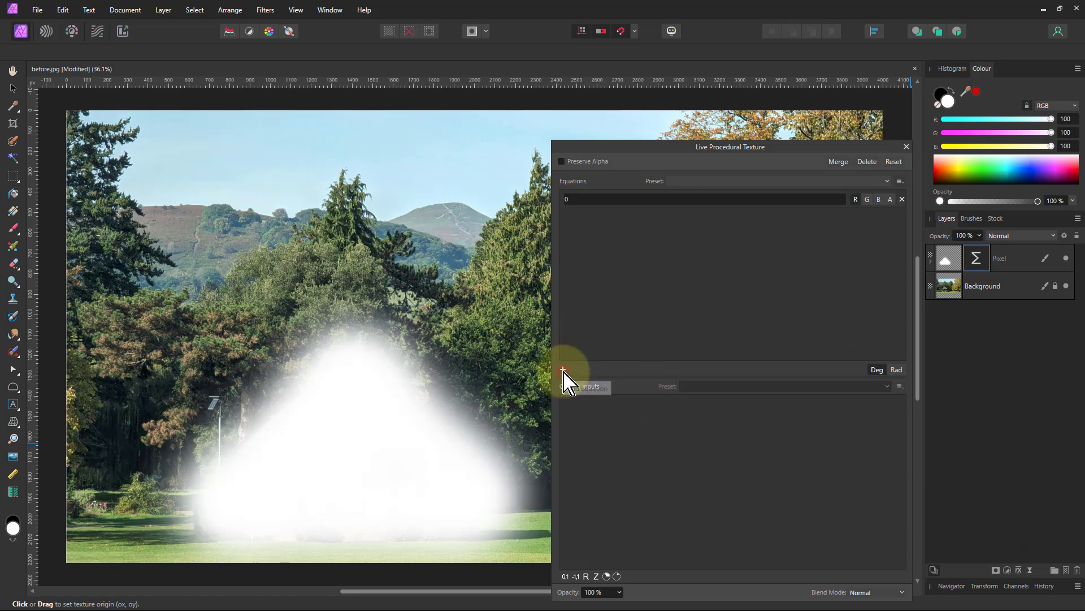
pyautogui.click(856, 201)
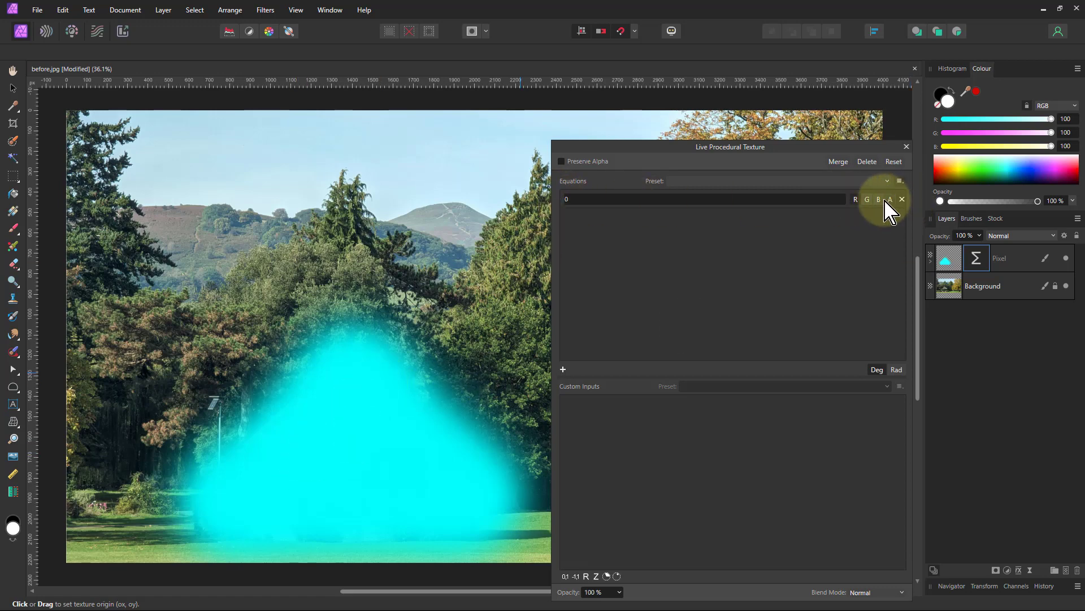
pyautogui.click(854, 201)
pyautogui.click(890, 200)
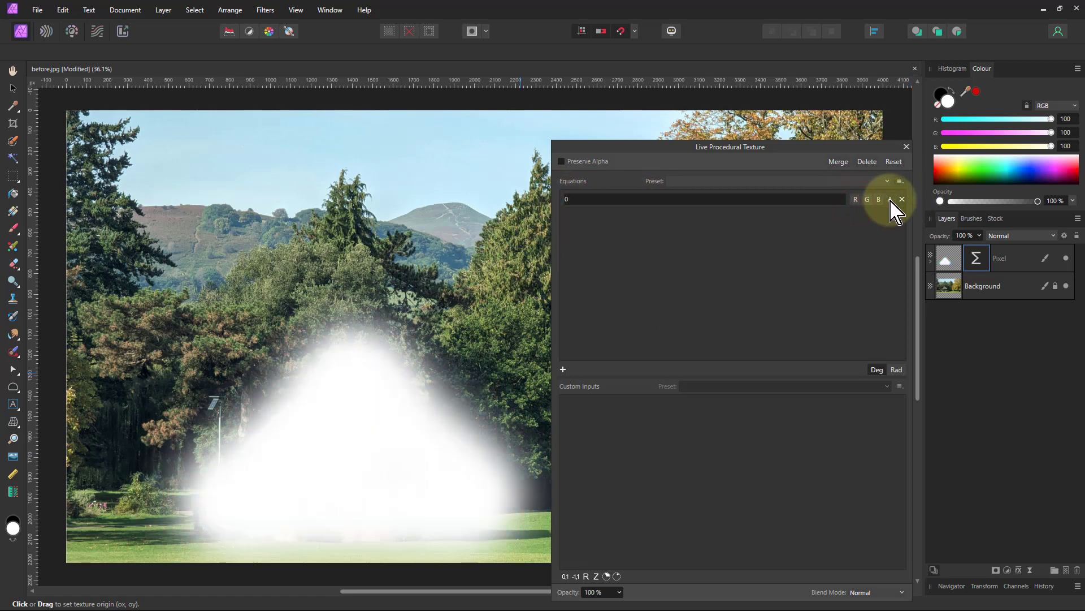
pyautogui.click(572, 199)
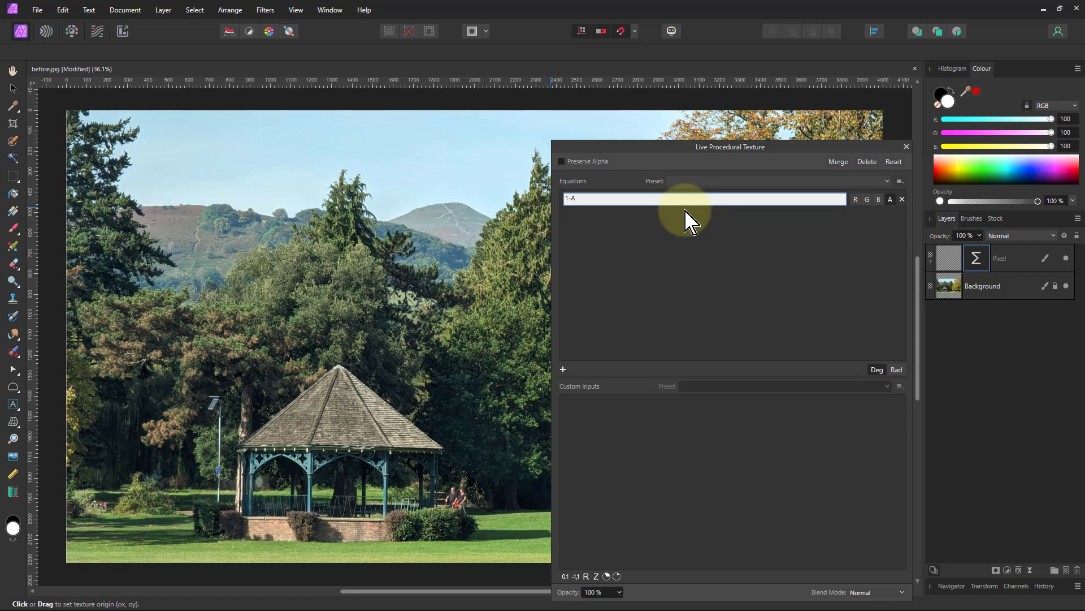
# - Commit the 1-A alpha equation to invert the layer's transparency, then close the dialog
pyautogui.press('Return')
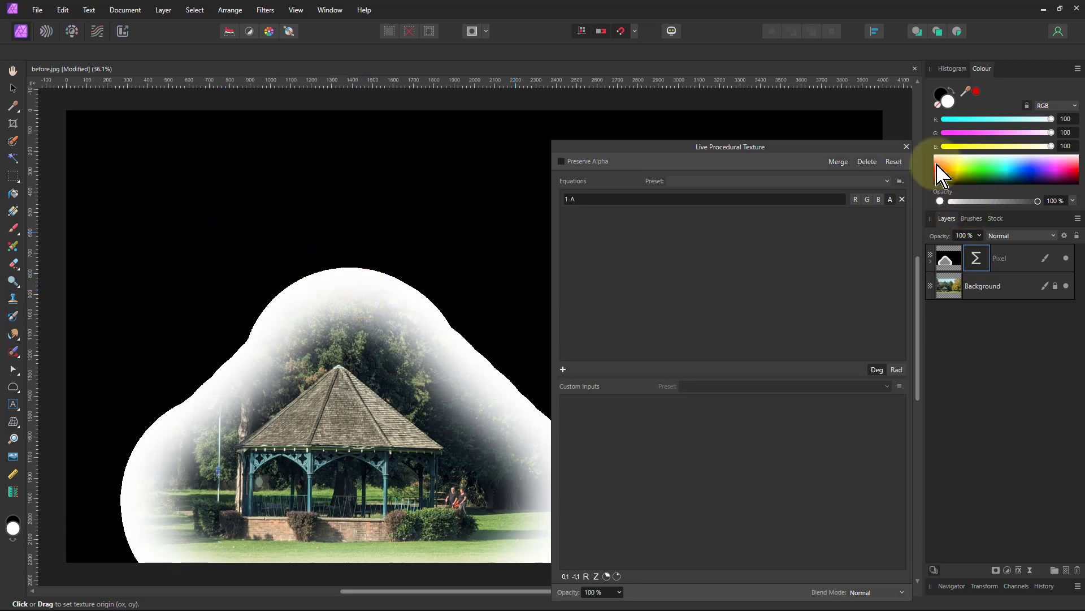
pyautogui.click(907, 147)
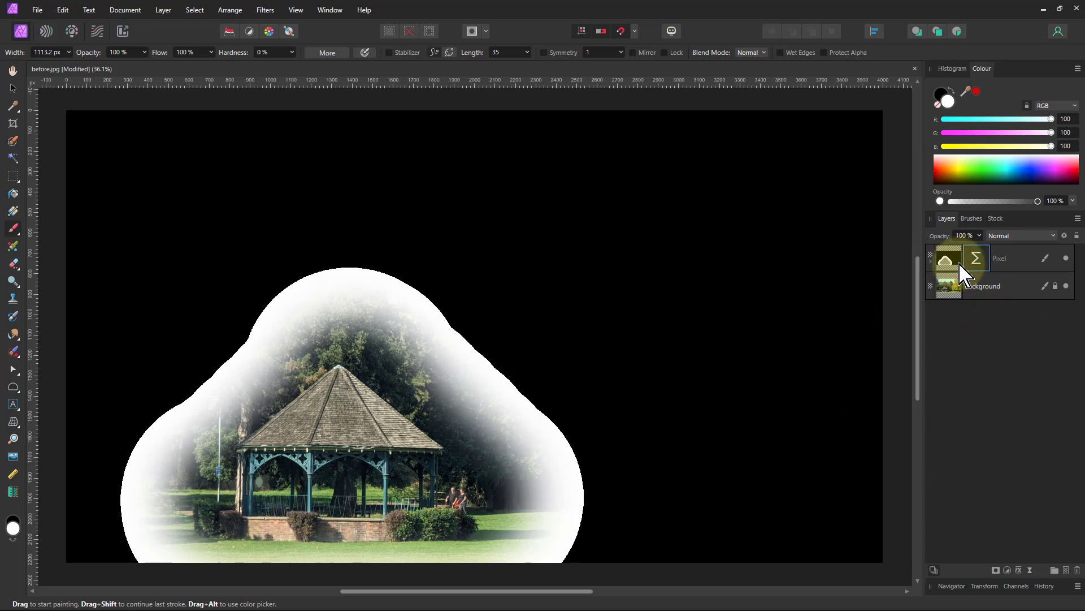
# - Add a Curves adjustment and nest the Pixel layer with its filter inside as its mask
pyautogui.click(1008, 570)
pyautogui.click(981, 431)
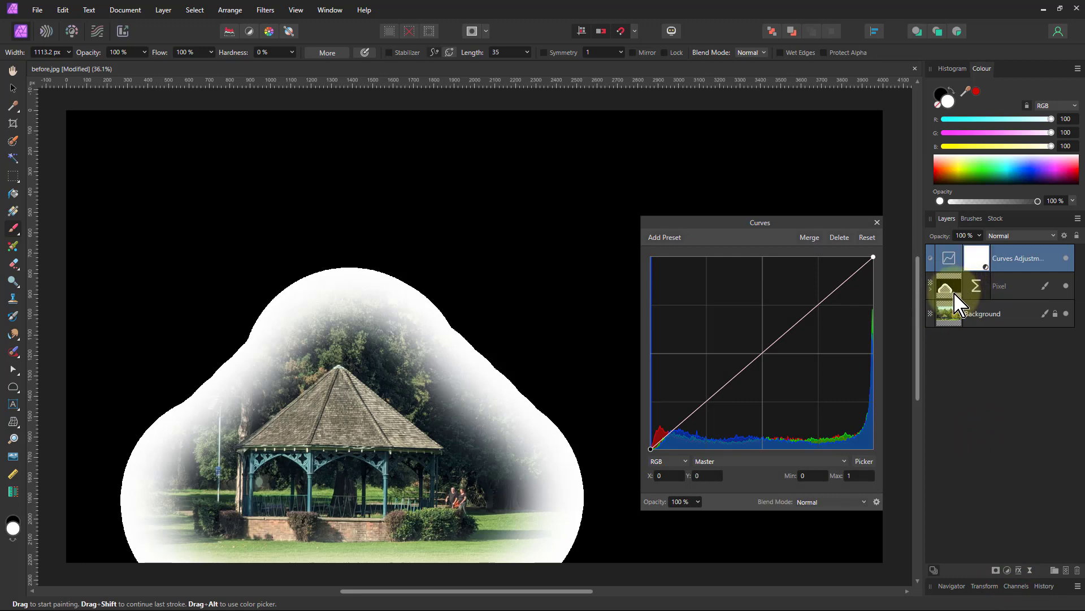
pyautogui.moveTo(953, 290); pyautogui.dragTo(952, 259)
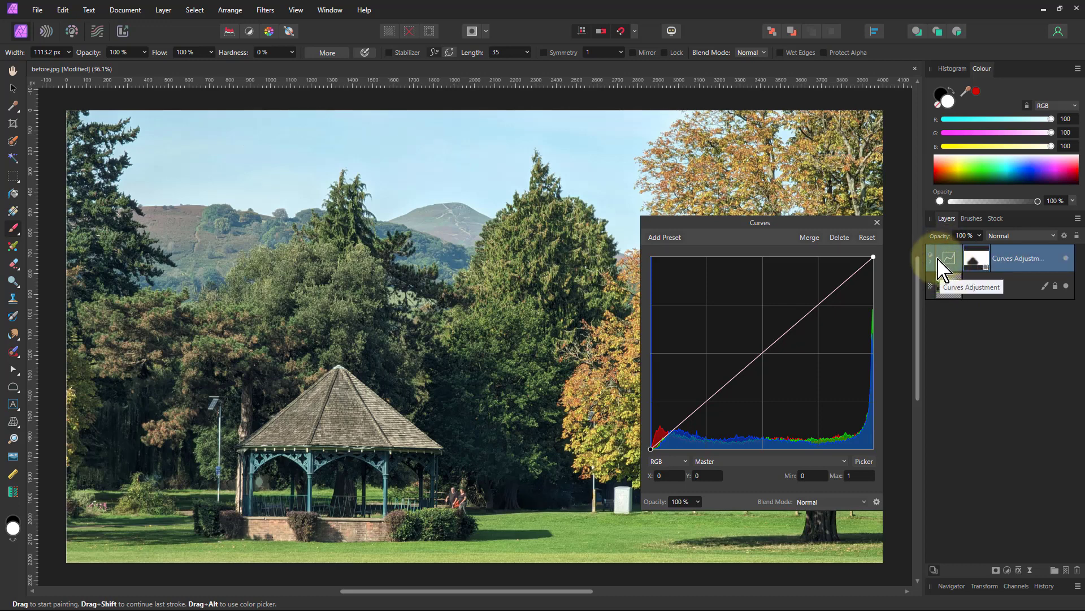
pyautogui.click(930, 260)
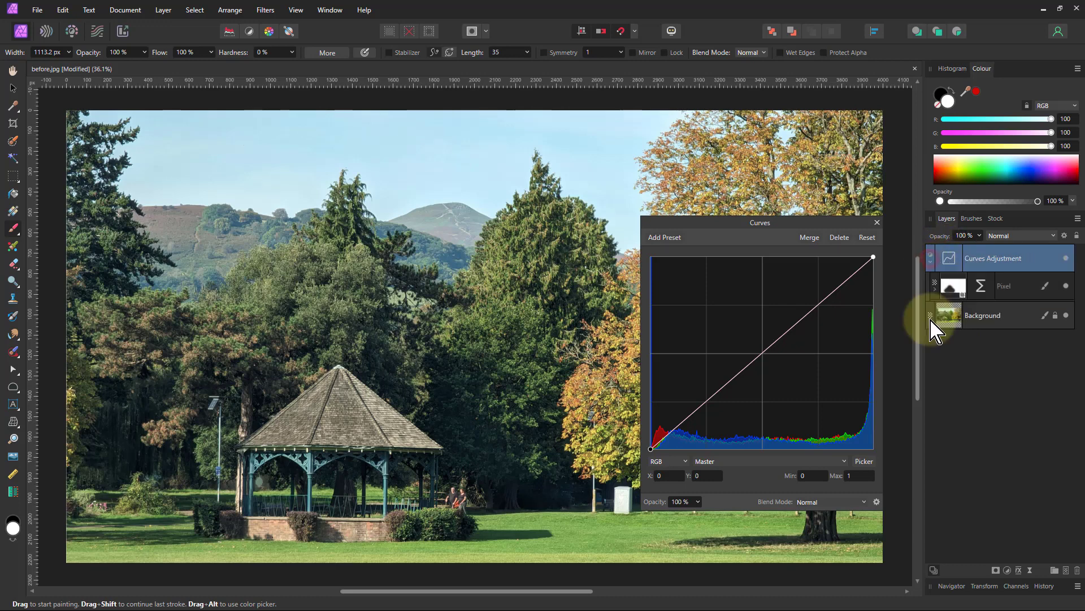
pyautogui.click(936, 290)
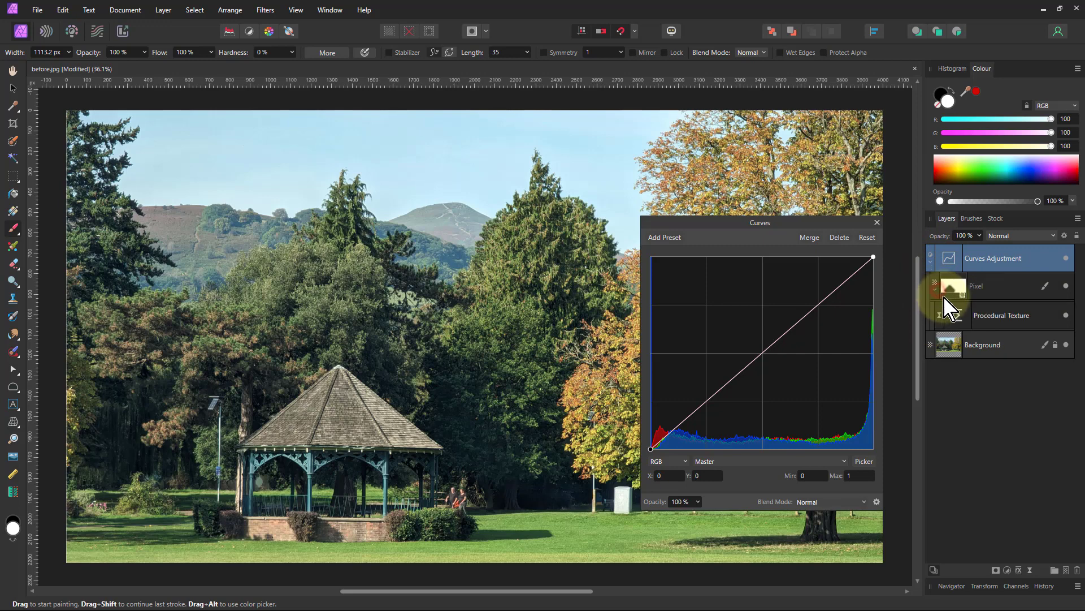
pyautogui.moveTo(944, 290); pyautogui.dragTo(952, 291)
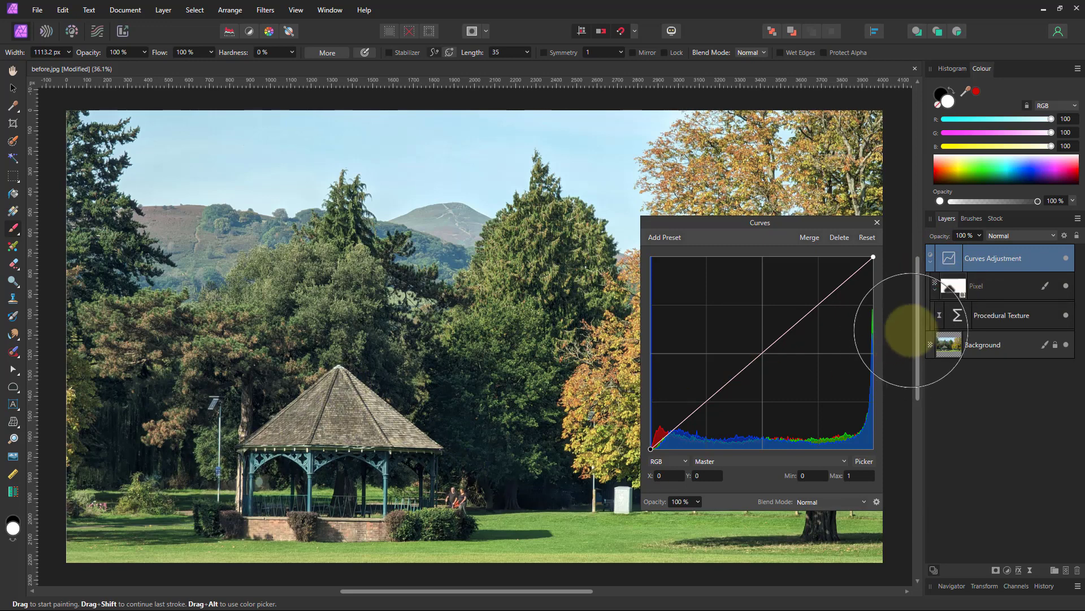
# - Pull the curve down to about X 0.724, Y 0.505, comparing with the Procedural Texture toggled
pyautogui.moveTo(779, 342); pyautogui.dragTo(812, 353)
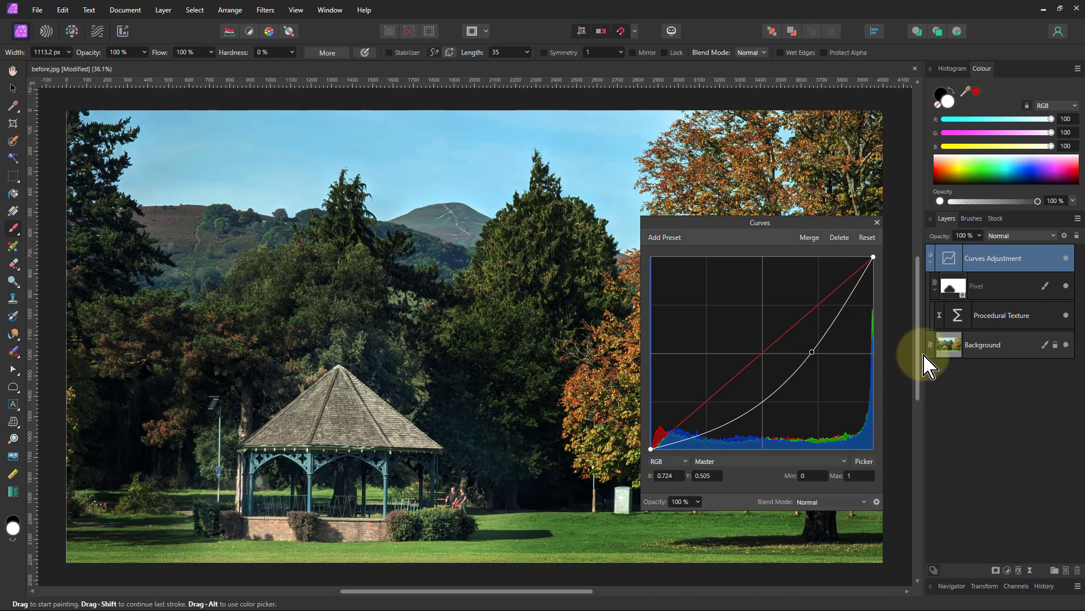
pyautogui.click(1066, 316)
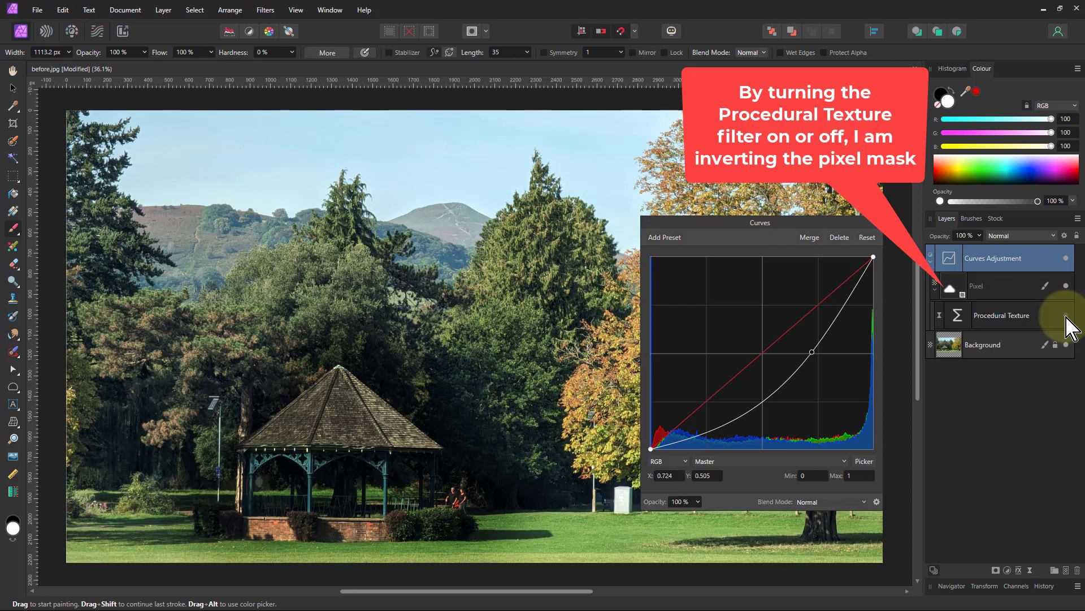
pyautogui.click(1066, 316)
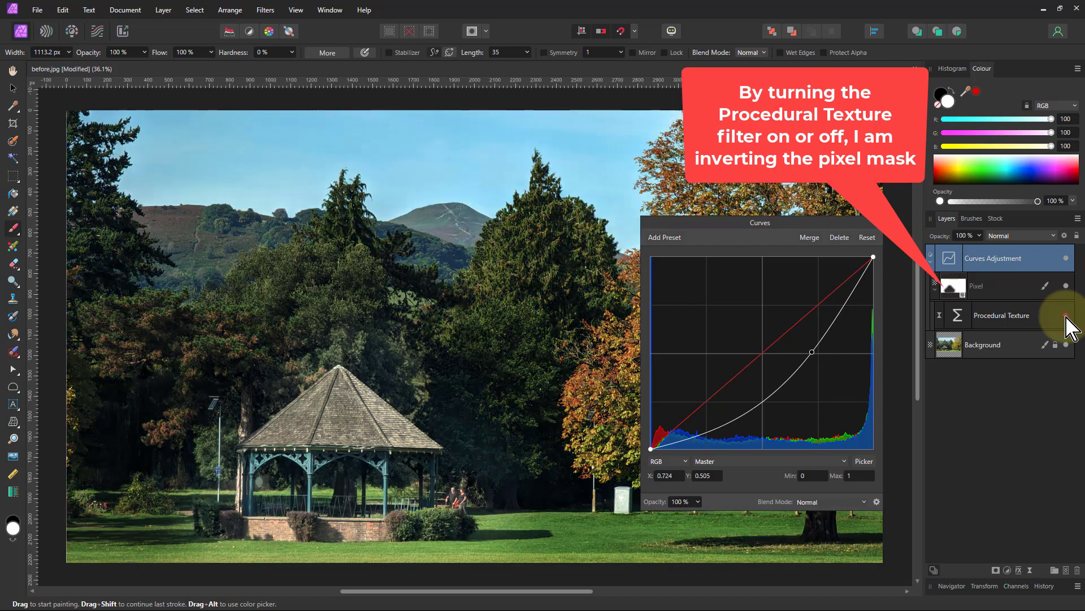
pyautogui.click(1067, 316)
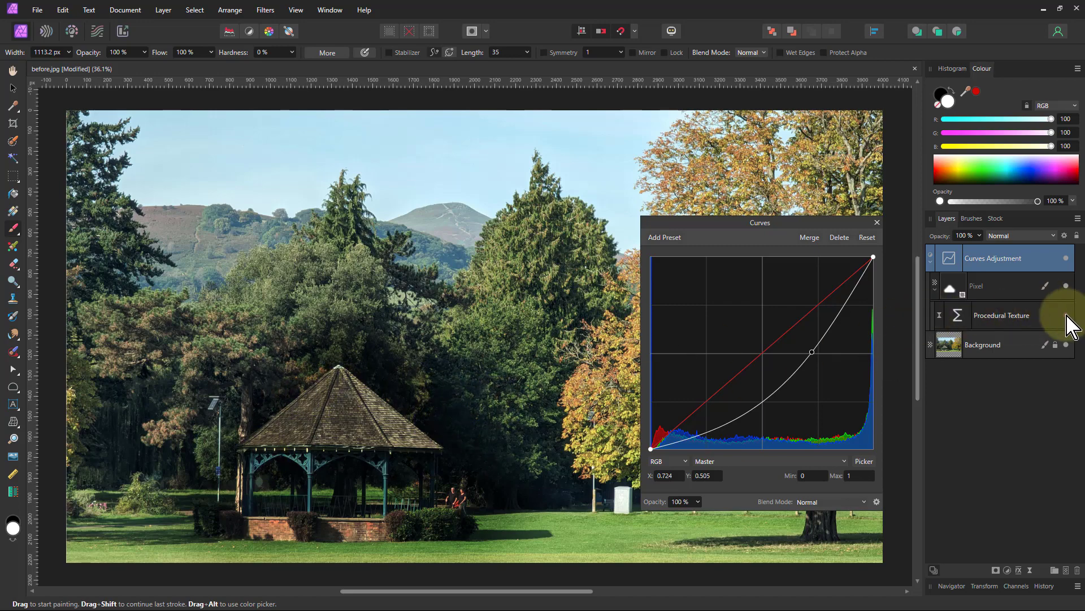
pyautogui.click(1066, 315)
# - Duplicate the Curves Adjustment with Ctrl+J, expand its mask, and hide the lower Procedural Texture
pyautogui.click(958, 274)
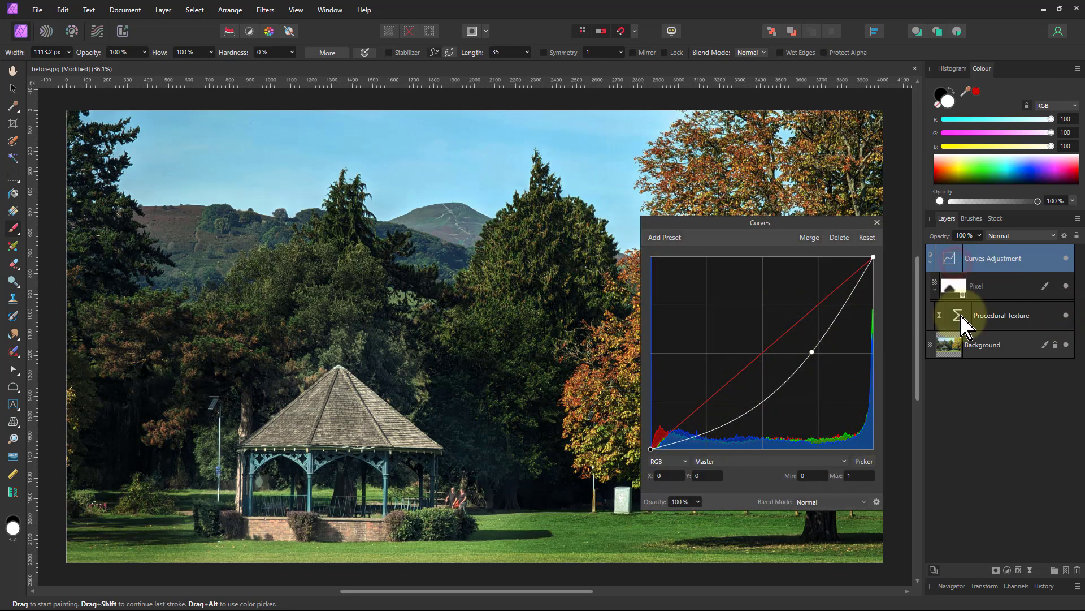
pyautogui.hotkey('ctrl', 'j')
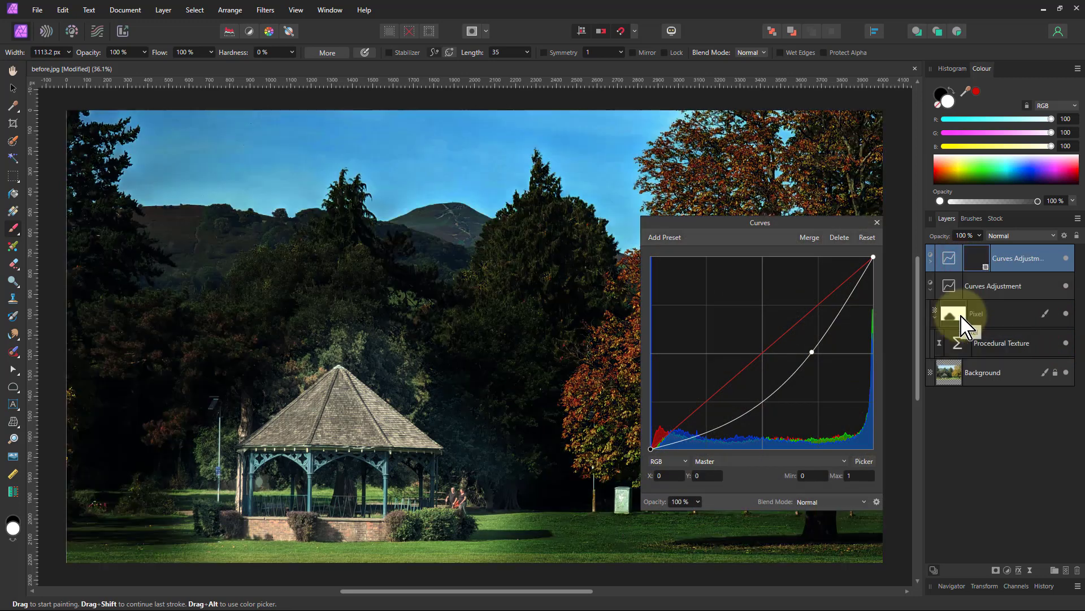
pyautogui.click(930, 260)
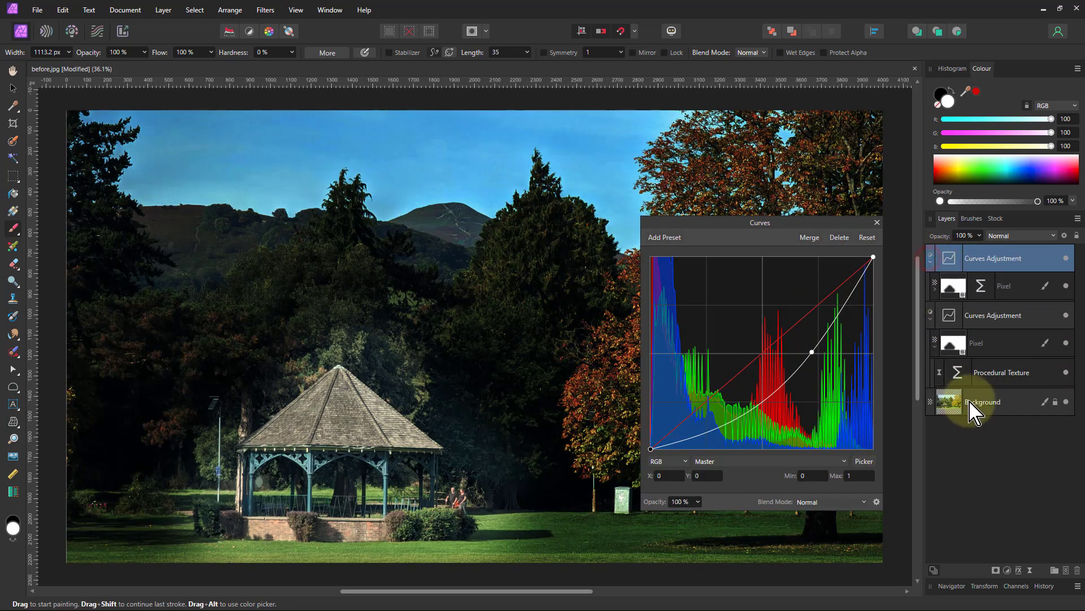
pyautogui.click(934, 288)
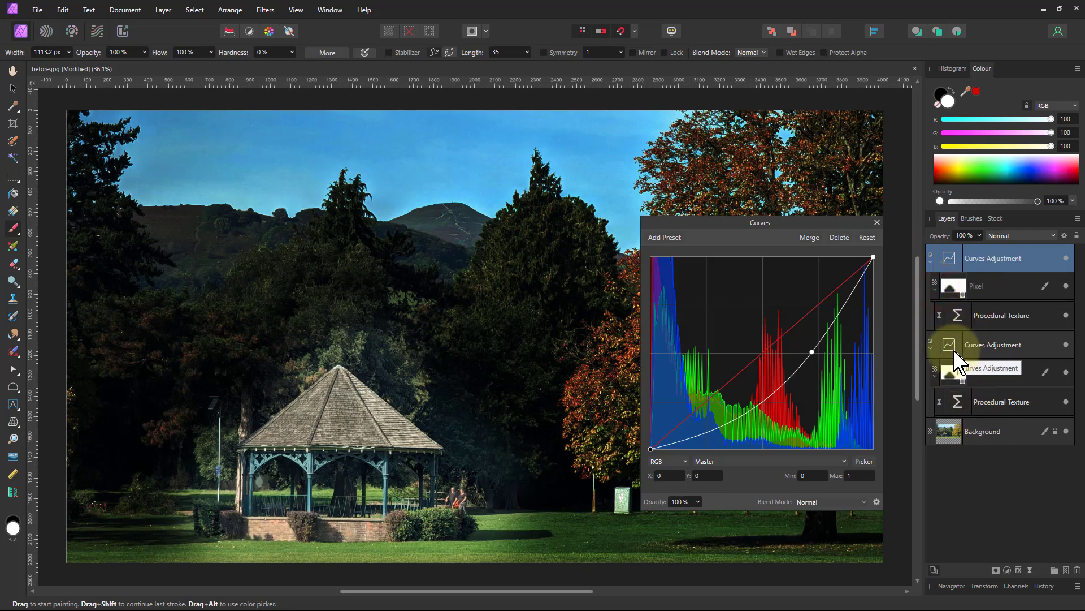
pyautogui.click(953, 357)
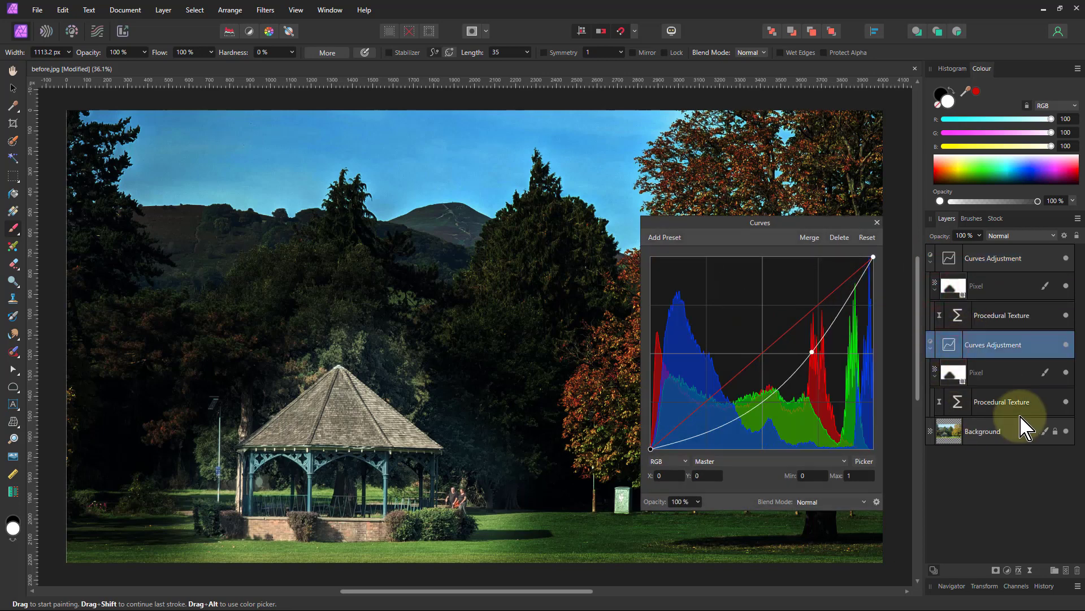
pyautogui.click(1066, 402)
# - Delete the Procedural Texture filter from the lower Curves mask
pyautogui.rightClick(967, 409)
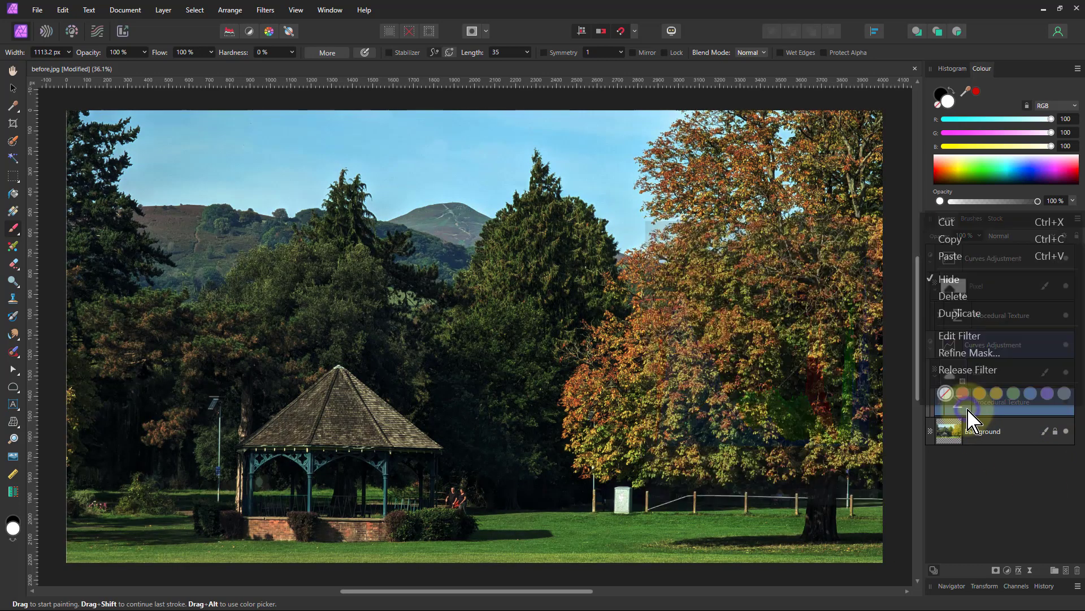
pyautogui.click(954, 300)
pyautogui.moveTo(959, 389); pyautogui.dragTo(966, 352)
# - Brighten the lower curve to X 0.557, Y 0.641 and darken the top at X 0.668, Y 0.588
pyautogui.click(961, 342)
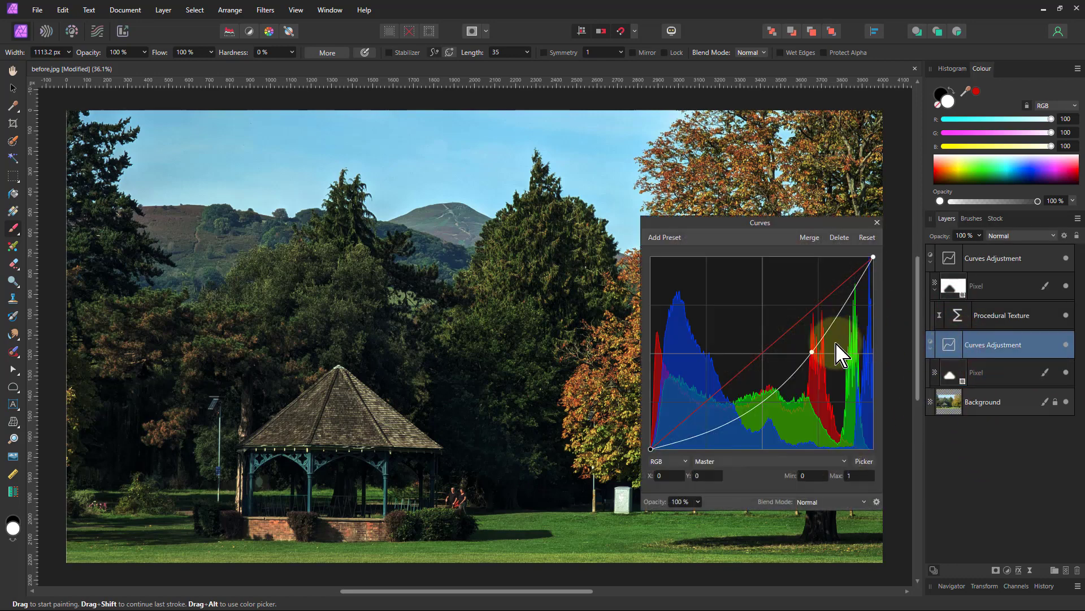
pyautogui.moveTo(814, 354); pyautogui.dragTo(775, 326)
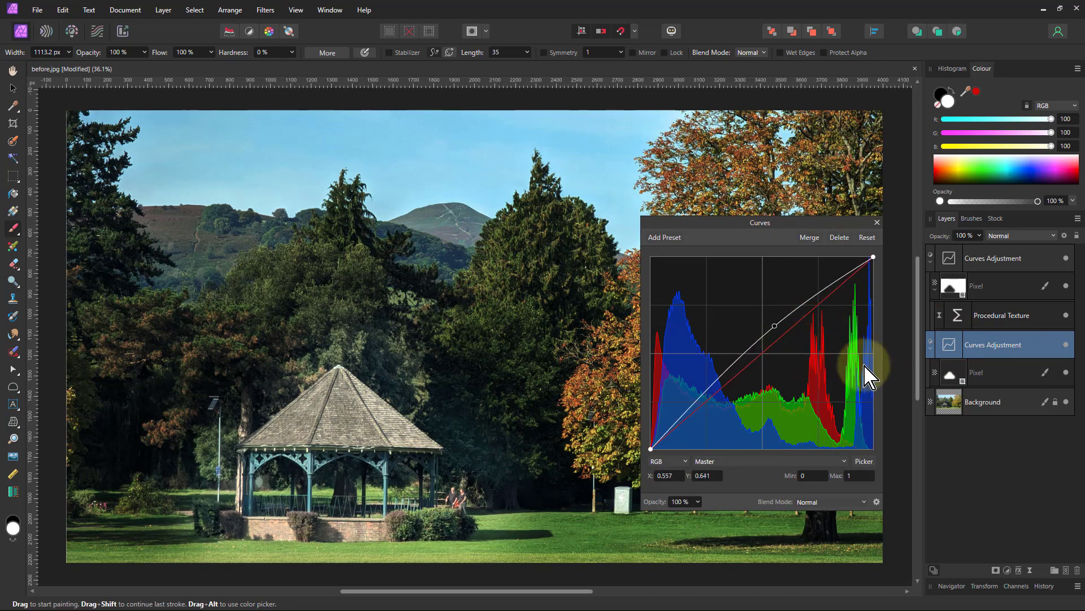
pyautogui.click(951, 266)
pyautogui.moveTo(792, 326)
pyautogui.mouseDown()
pyautogui.moveTo(812, 340)
pyautogui.moveTo(788, 336)
pyautogui.moveTo(762, 301)
pyautogui.moveTo(799, 337)
pyautogui.mouseUp()
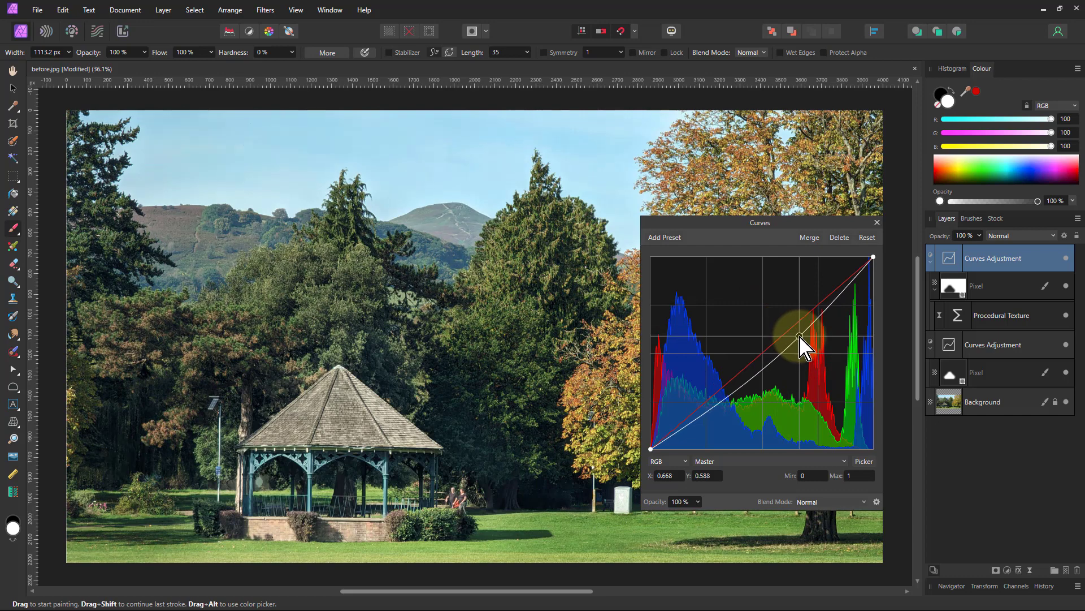
# - Compare the top Curves on and off, then open its Procedural Texture showing the 1-A equation
pyautogui.keyDown('ctrl'); pyautogui.click(970, 354); pyautogui.keyUp('ctrl')
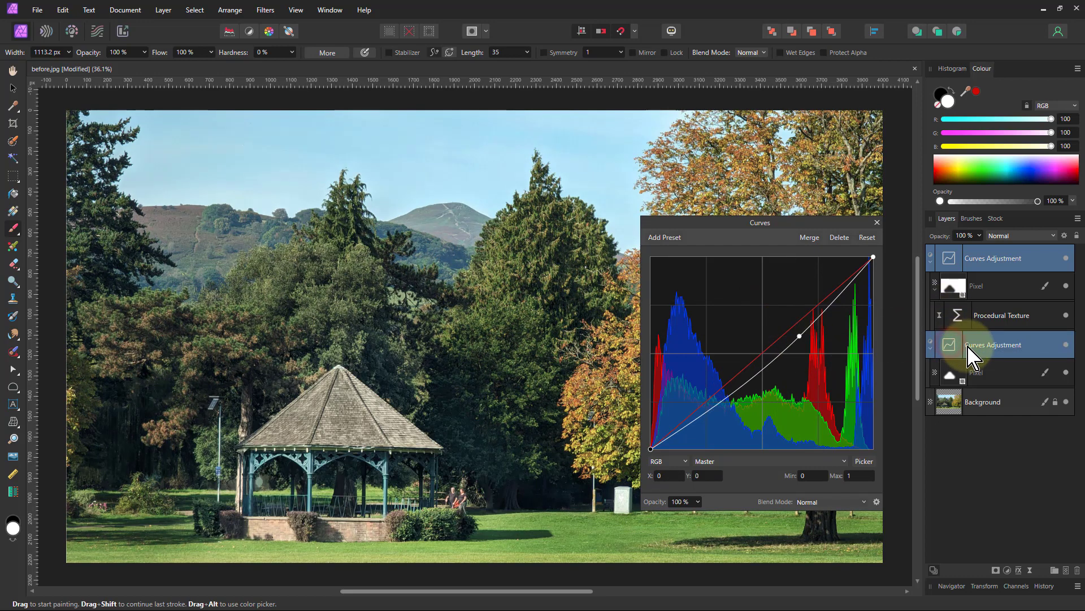
pyautogui.click(1068, 259)
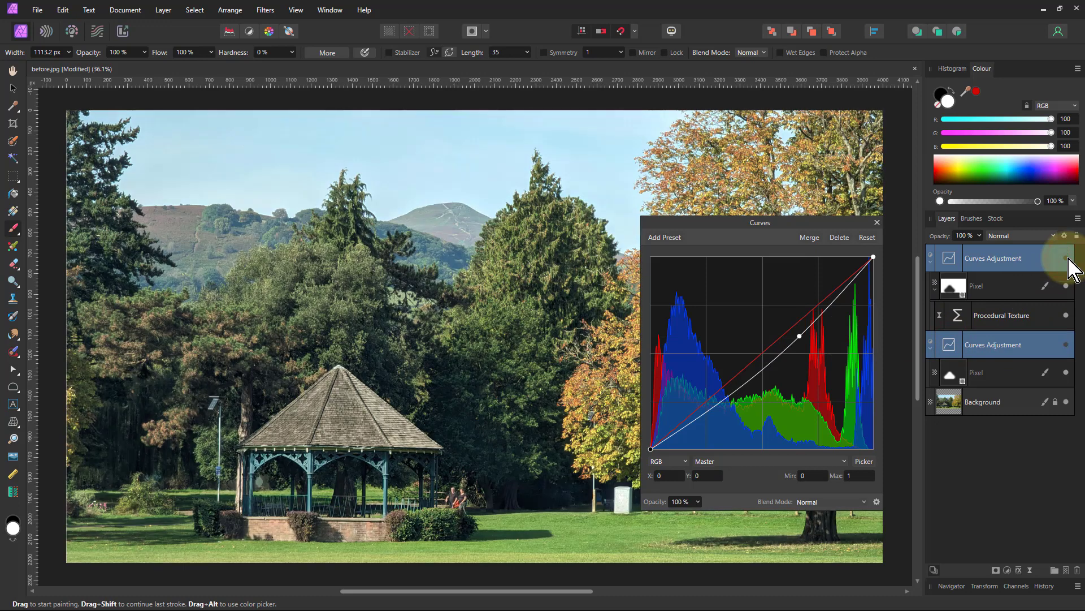
pyautogui.click(1068, 259)
pyautogui.click(1068, 260)
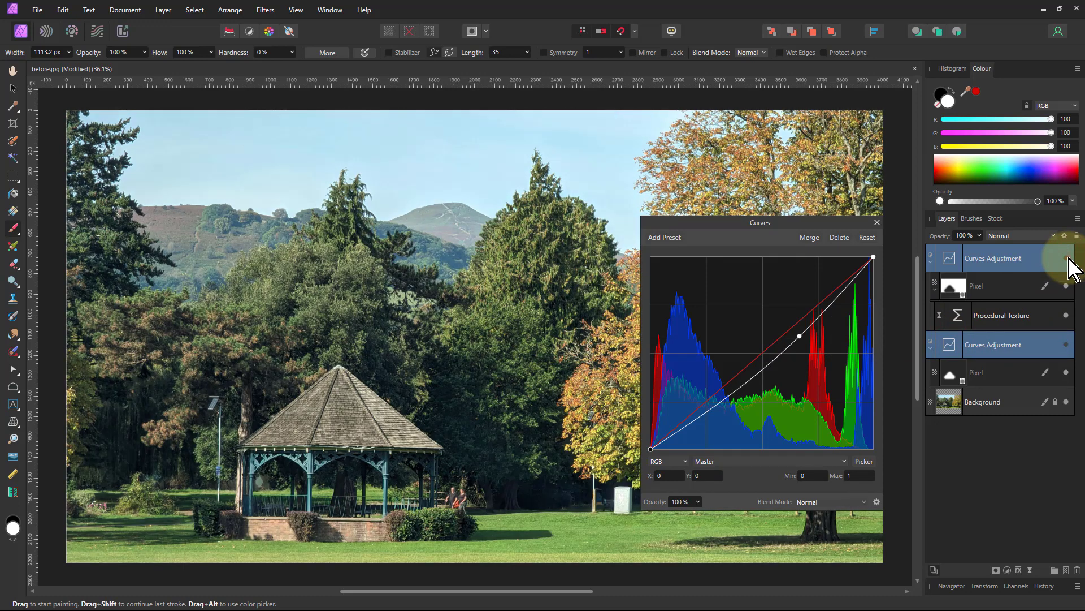
pyautogui.click(1068, 260)
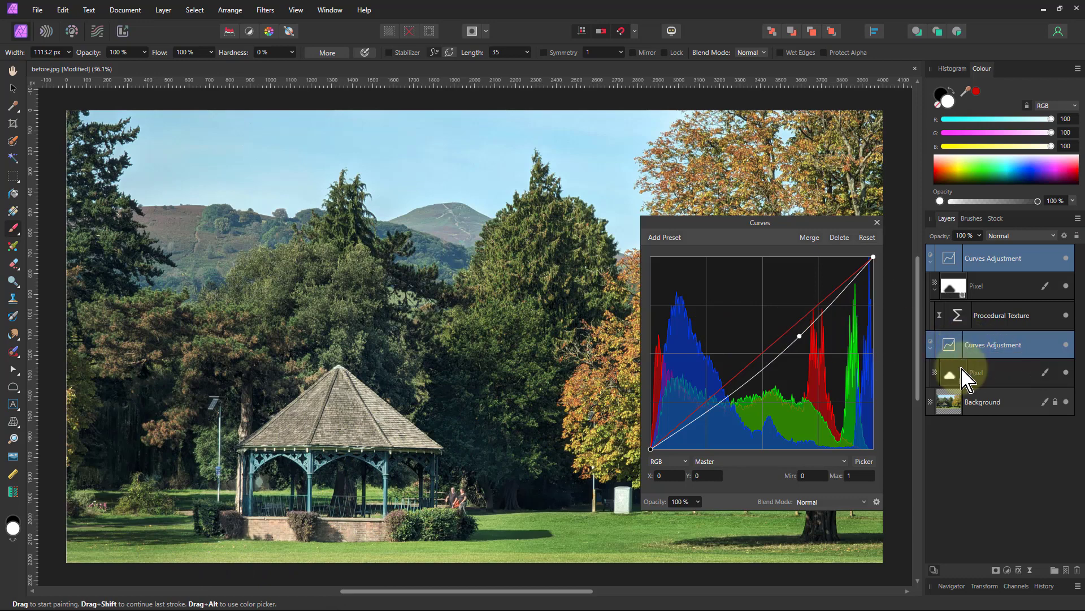
pyautogui.click(955, 315)
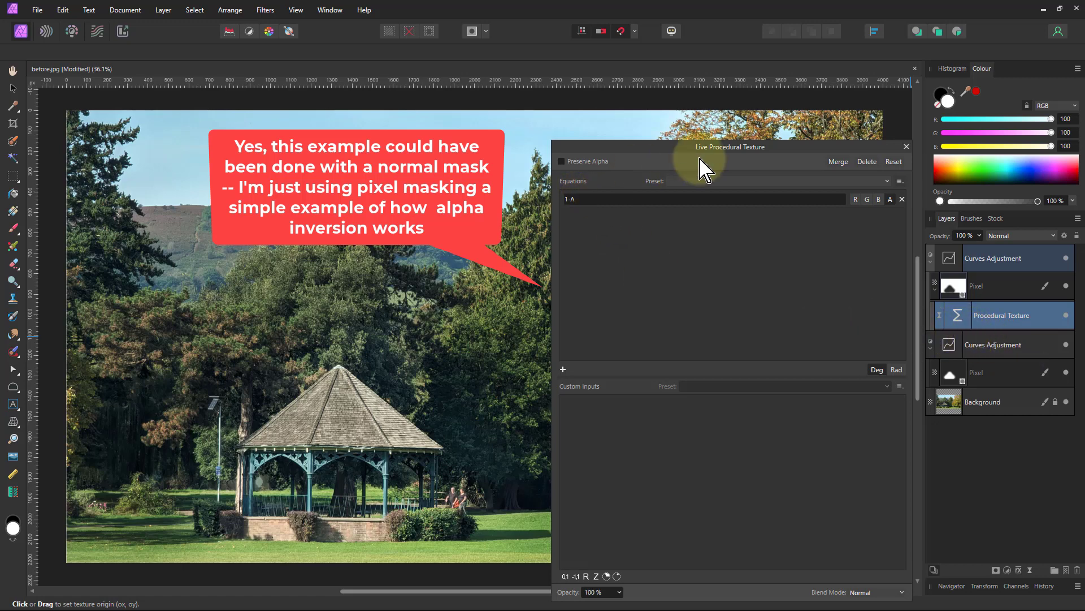
pyautogui.click(586, 203)
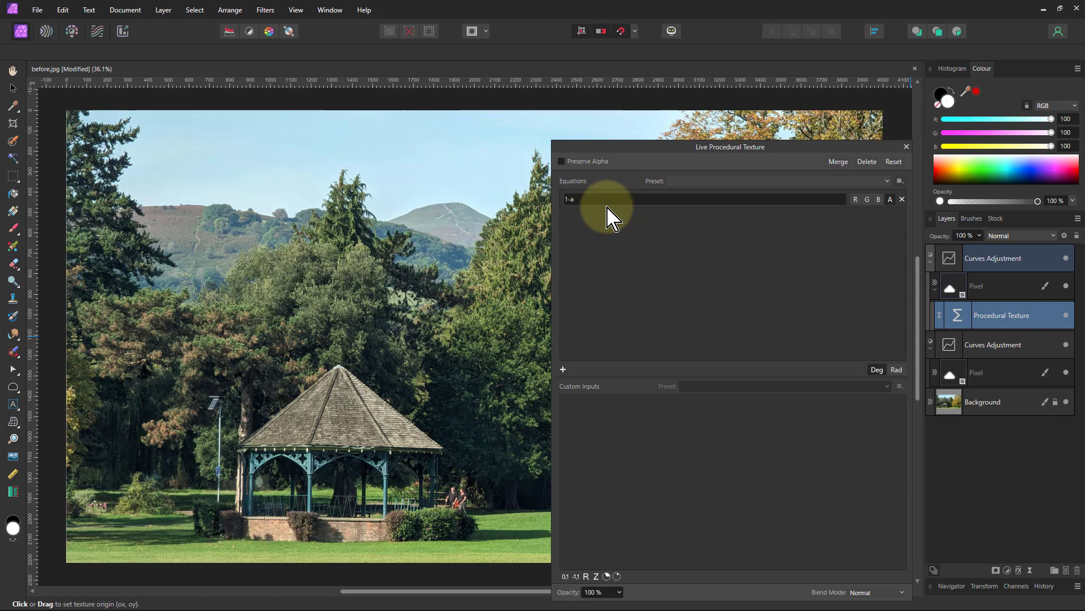
pyautogui.click(593, 201)
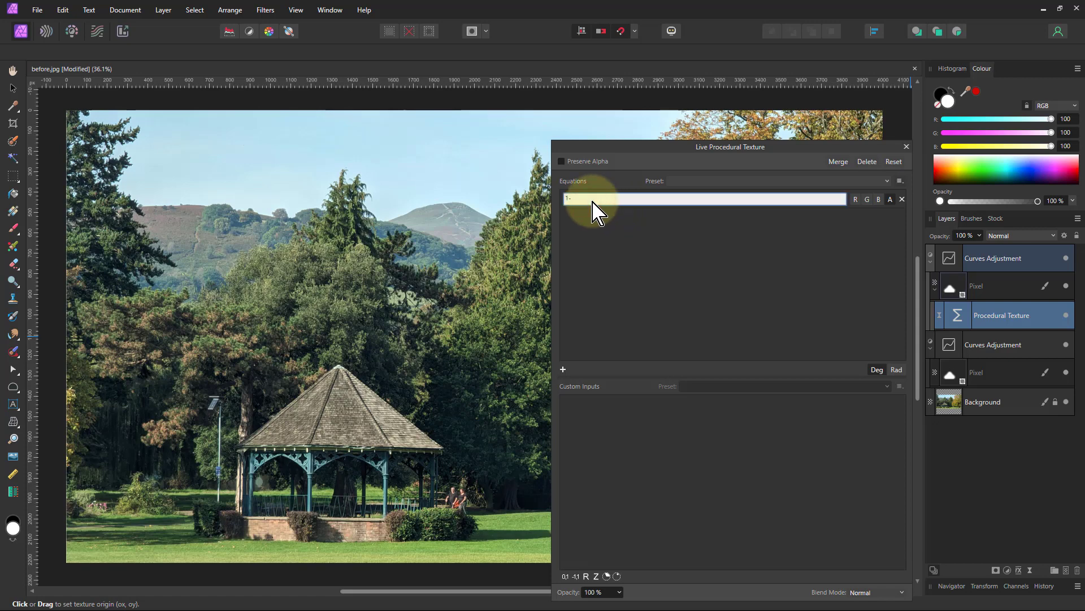
pyautogui.press('Return')
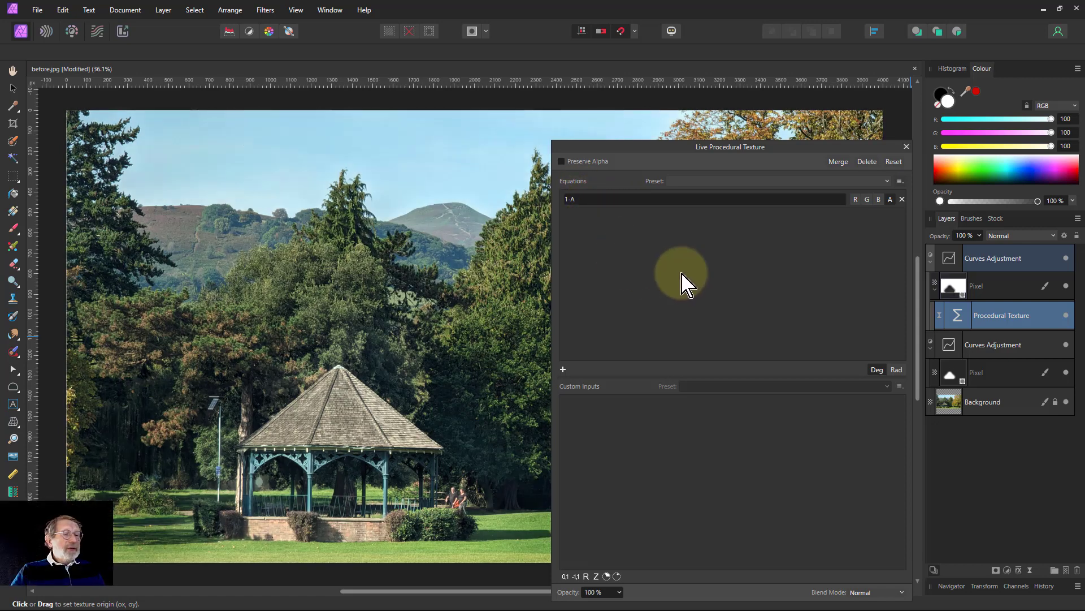